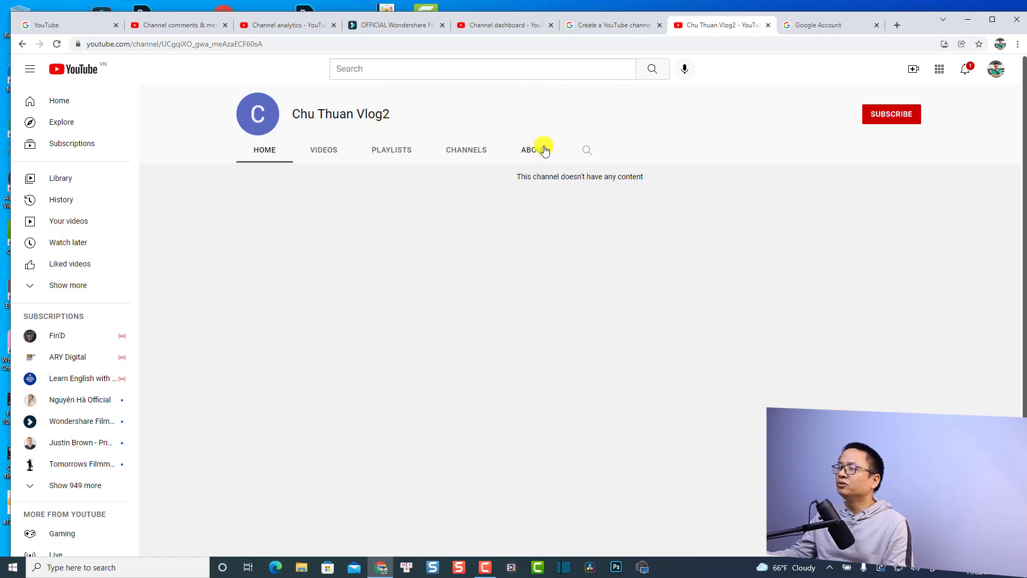
Switch to the YouTube channel that has no subscribers and open its channel customization page in YouTube Studio
{"action": "left_click", "coordinate": [995, 74]}
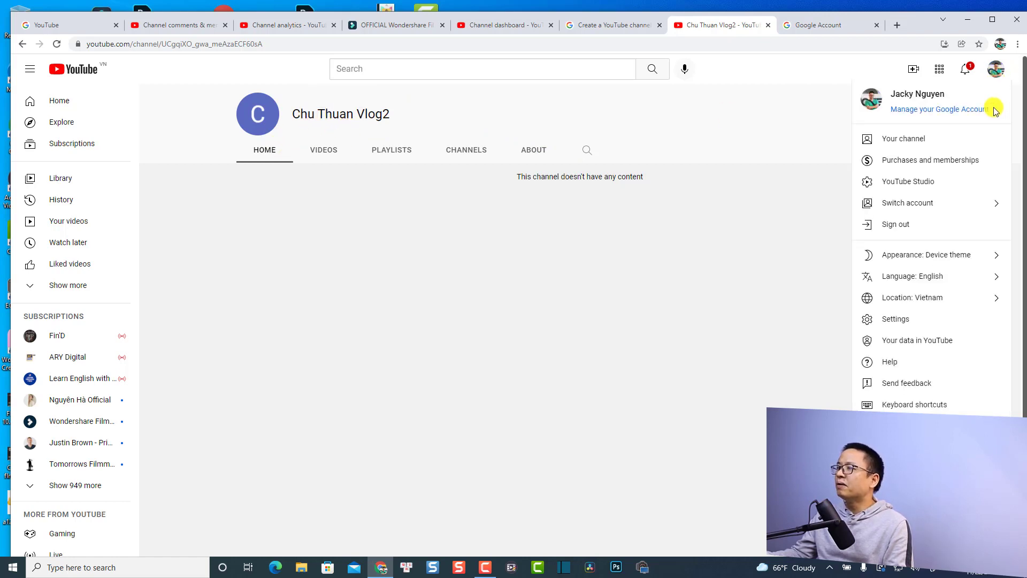
{"action": "left_click", "coordinate": [926, 206]}
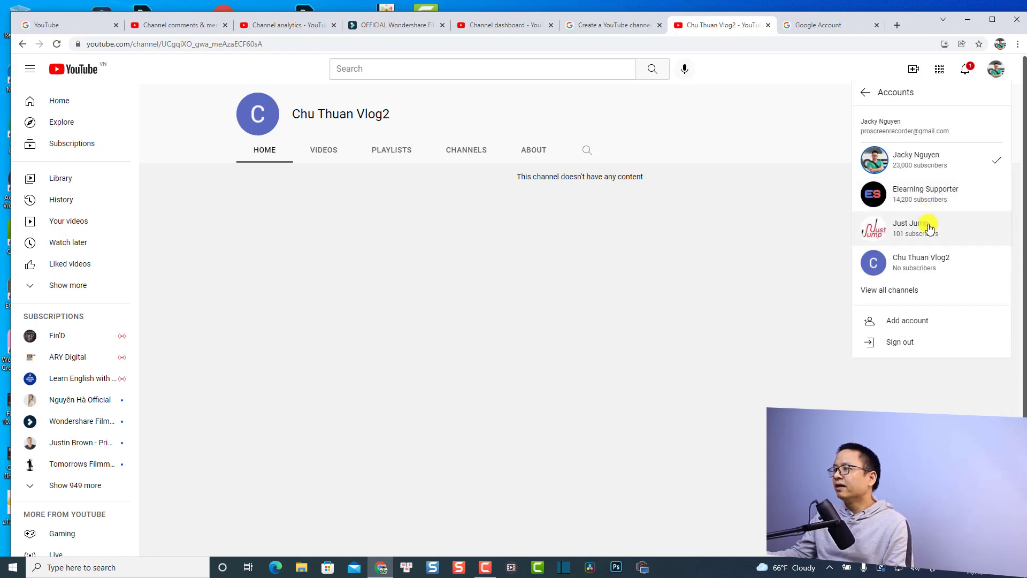
{"action": "left_click", "coordinate": [873, 267]}
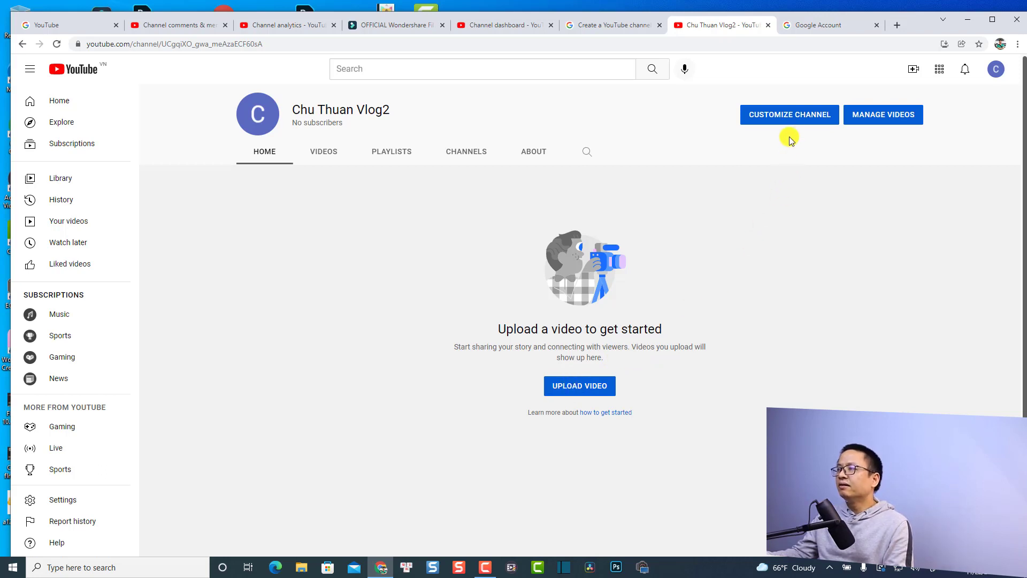
{"action": "left_click", "coordinate": [786, 112]}
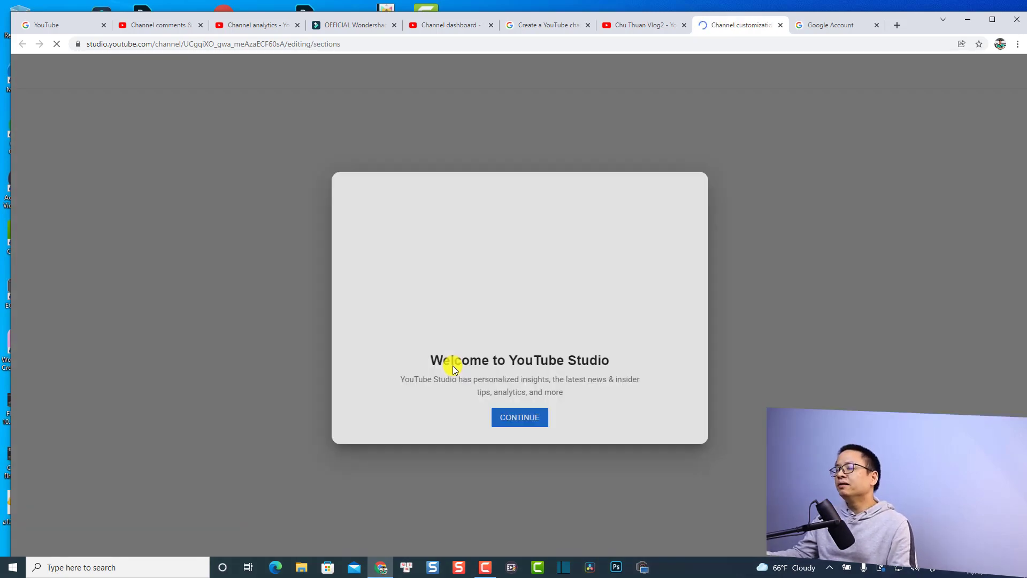
{"action": "left_click", "coordinate": [519, 423]}
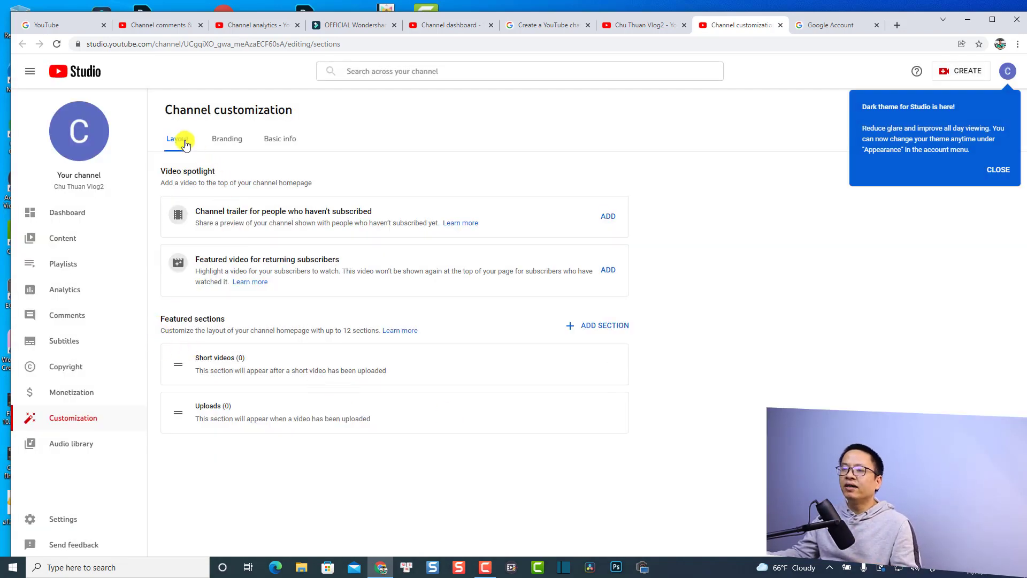
Enter a short Vietnamese channel description introducing the owner and ending with "Liên hệ với tôi!!", leaving the contact email empty
{"action": "left_click", "coordinate": [290, 143]}
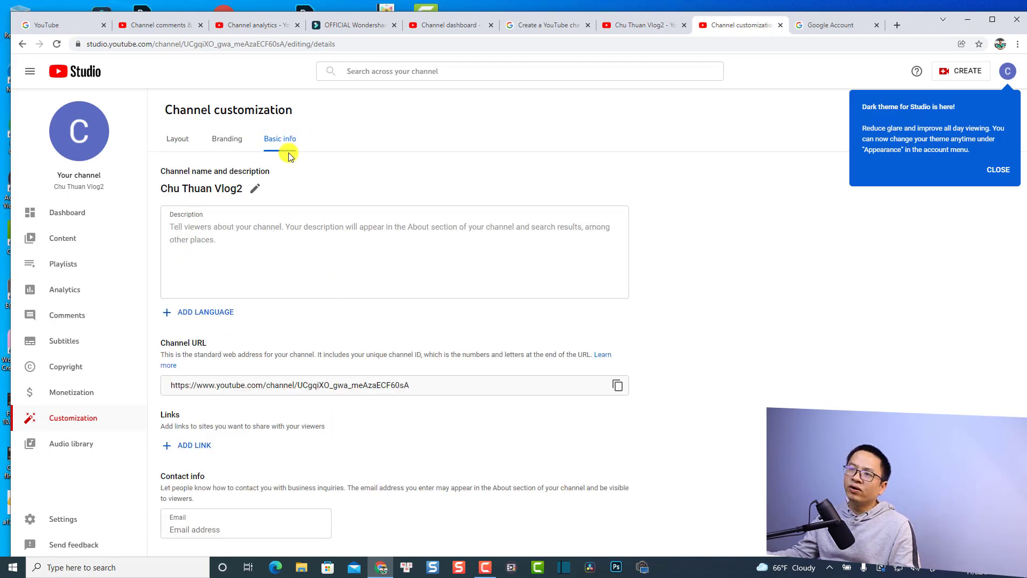
{"action": "left_click", "coordinate": [206, 241]}
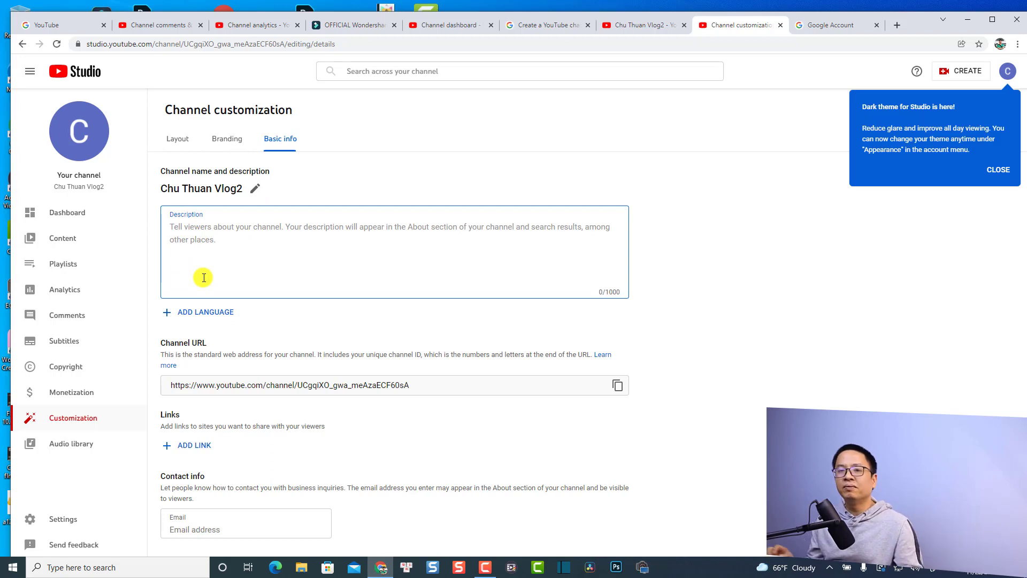
{"action": "type", "text": "T"}
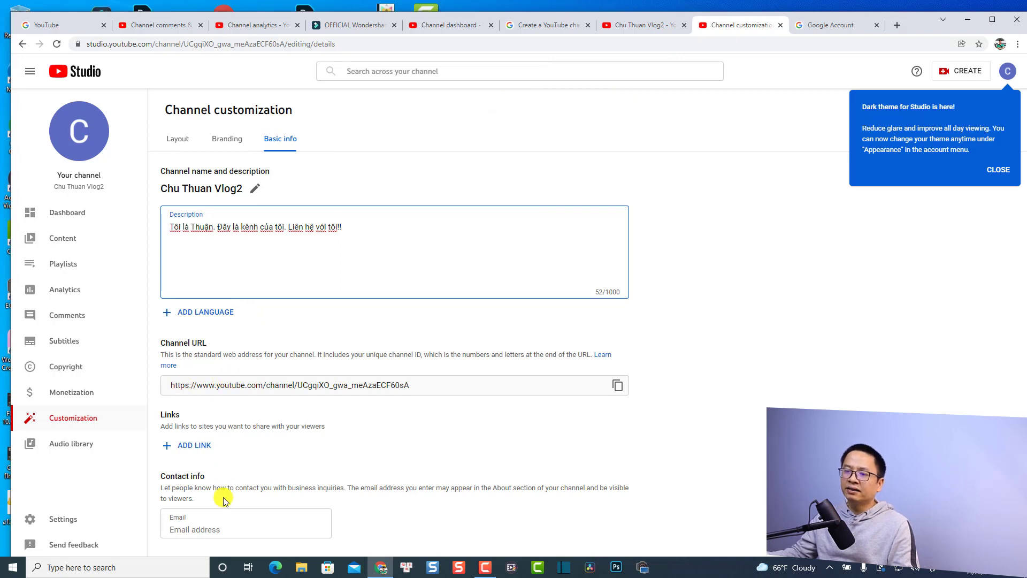
{"action": "left_click", "coordinate": [208, 527]}
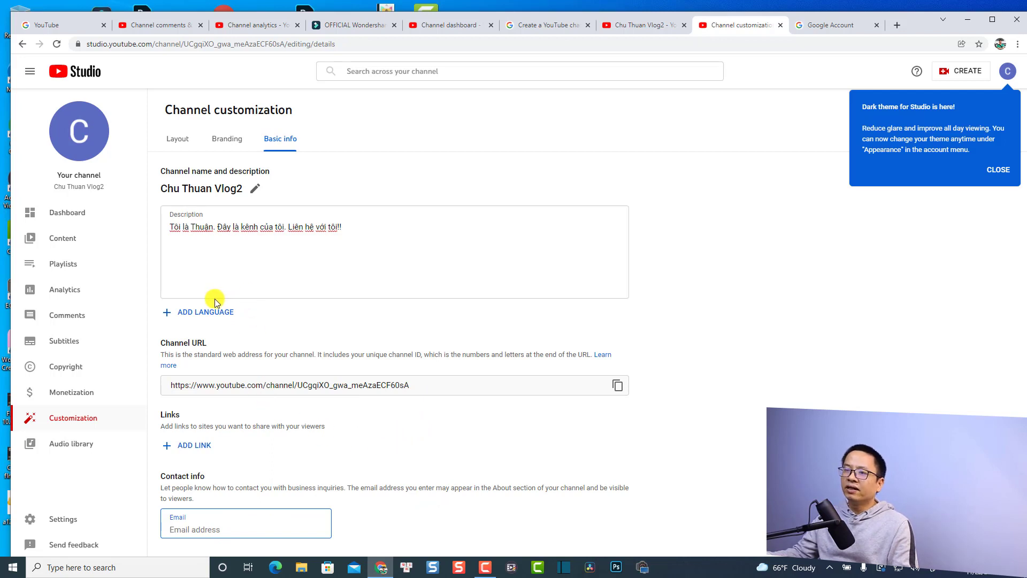
Upload the Snapshot_20 image as the channel's profile picture and accept the default crop
{"action": "left_click", "coordinate": [227, 141]}
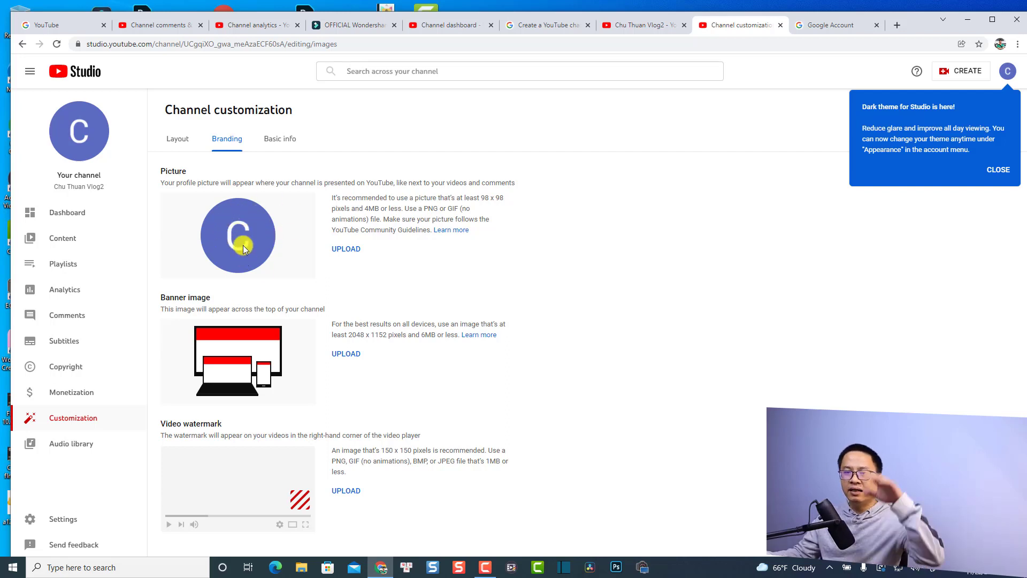
{"action": "left_click", "coordinate": [346, 250]}
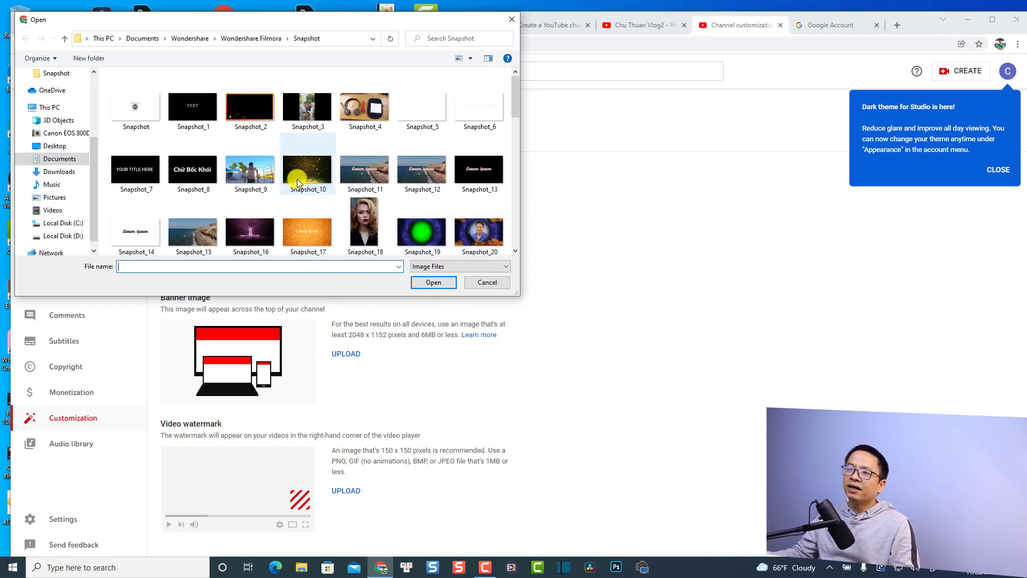
{"action": "left_click_drag", "start_coordinate": [279, 21], "coordinate": [741, 141]}
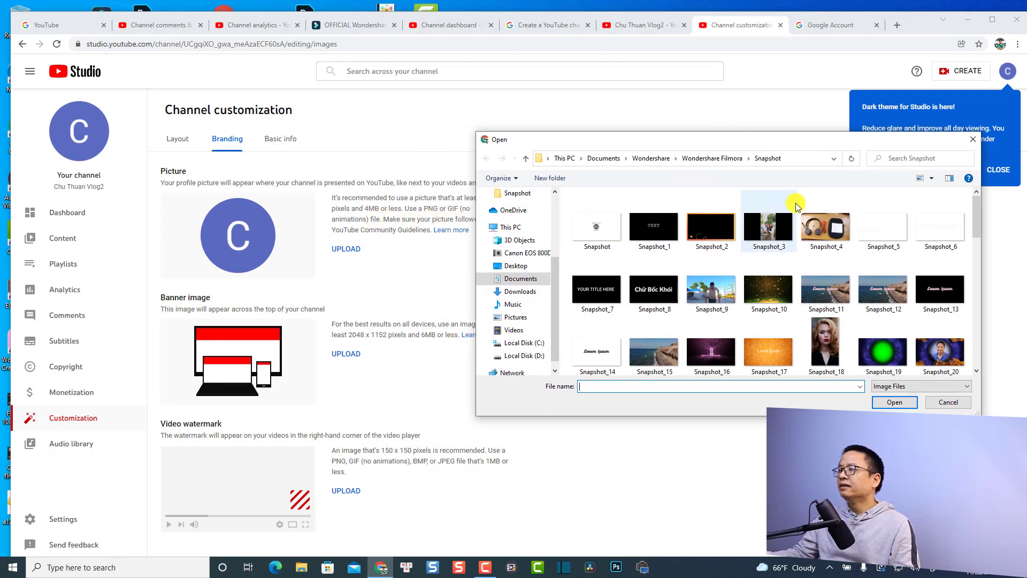
{"action": "left_click_drag", "start_coordinate": [763, 146], "coordinate": [670, 91]}
{"action": "left_click", "coordinate": [847, 296]}
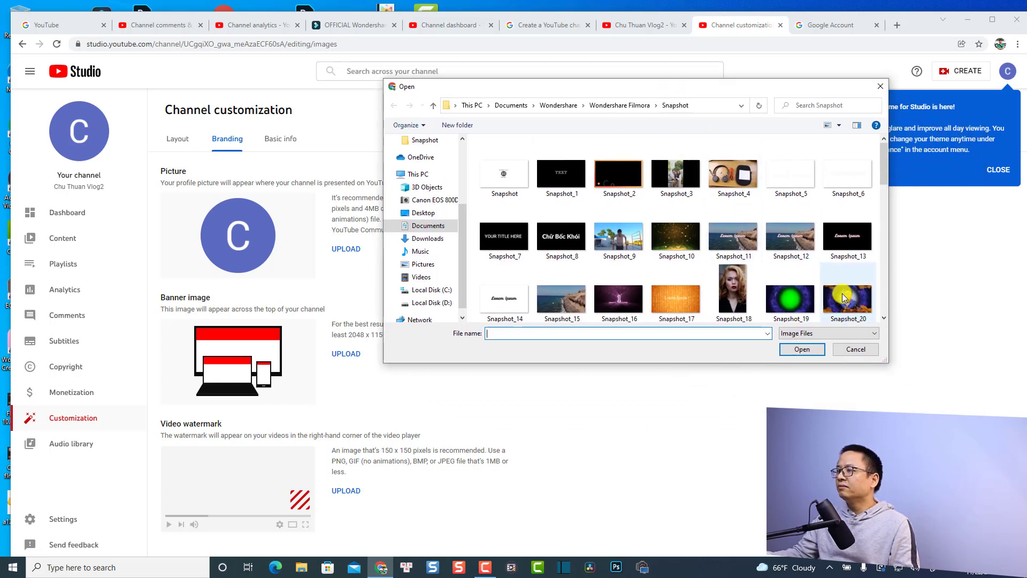
{"action": "left_click", "coordinate": [802, 349]}
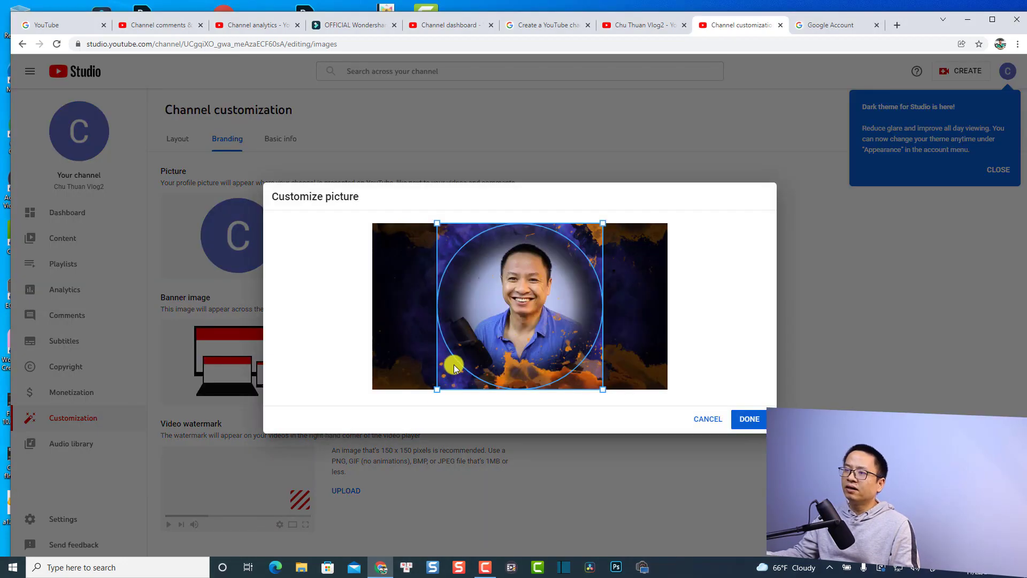
{"action": "left_click", "coordinate": [750, 417]}
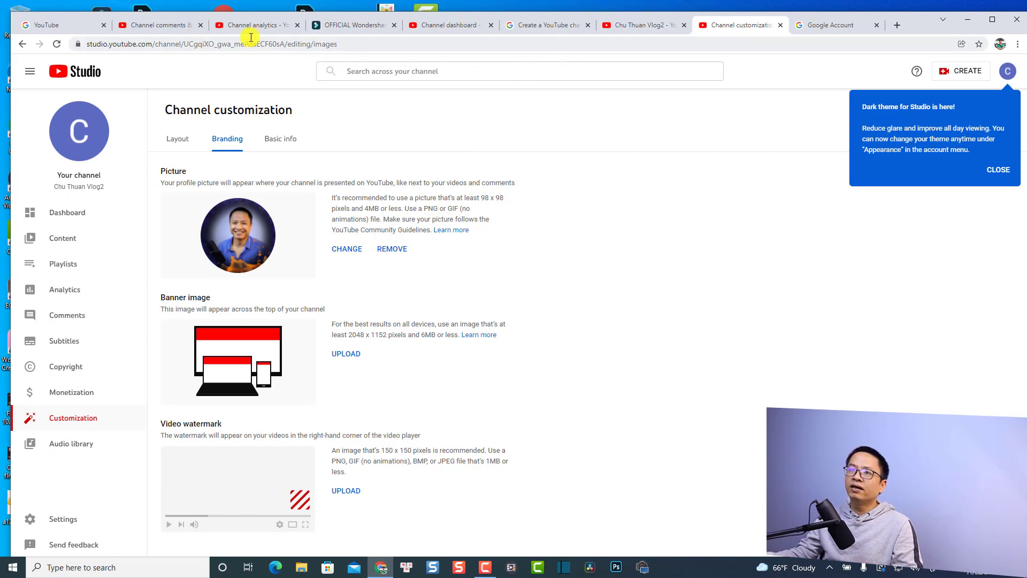
Load youtube.com in the channel analytics tab to view the home page, return to channel customization and dismiss the dark theme notice
{"action": "left_click", "coordinate": [168, 25]}
{"action": "left_click", "coordinate": [246, 26]}
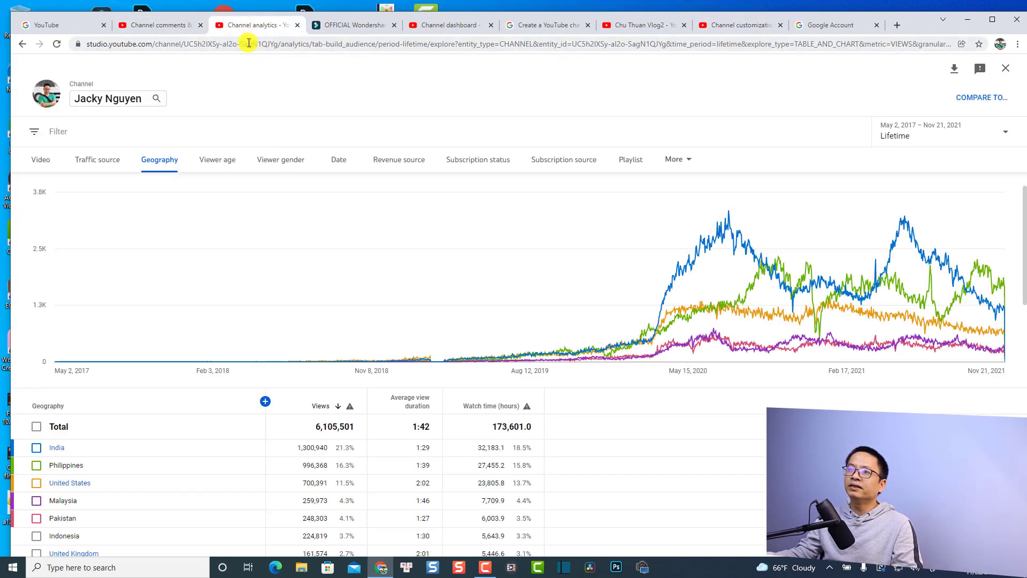
{"action": "left_click", "coordinate": [249, 42]}
{"action": "type", "text": "youtube.com"}
{"action": "key", "text": "Return"}
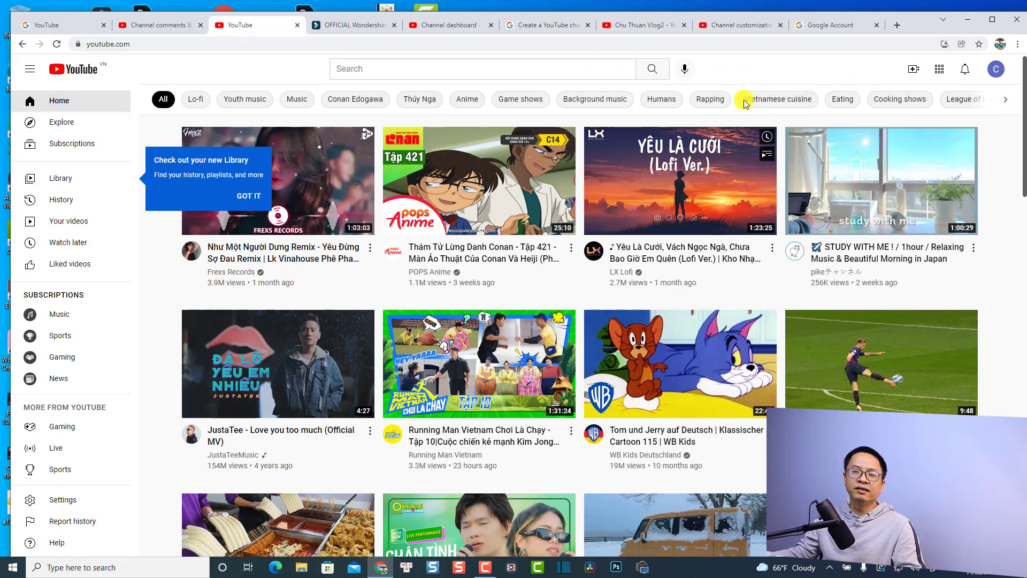
{"action": "left_click", "coordinate": [749, 25]}
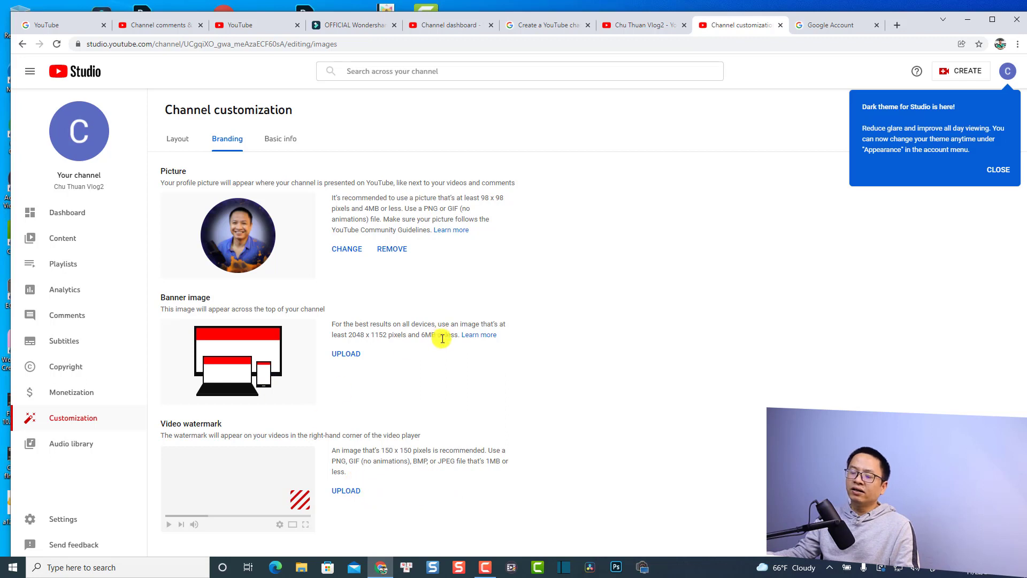
{"action": "left_click", "coordinate": [263, 145]}
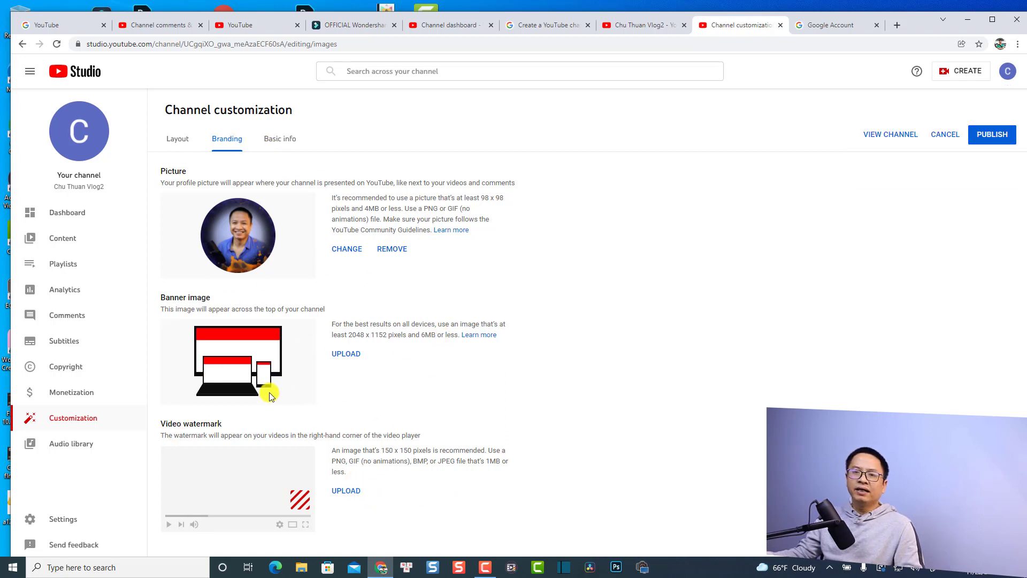
In the channel settings, set the country of residence to Vietnam and mark the channel as not made for kids
{"action": "left_click", "coordinate": [52, 520]}
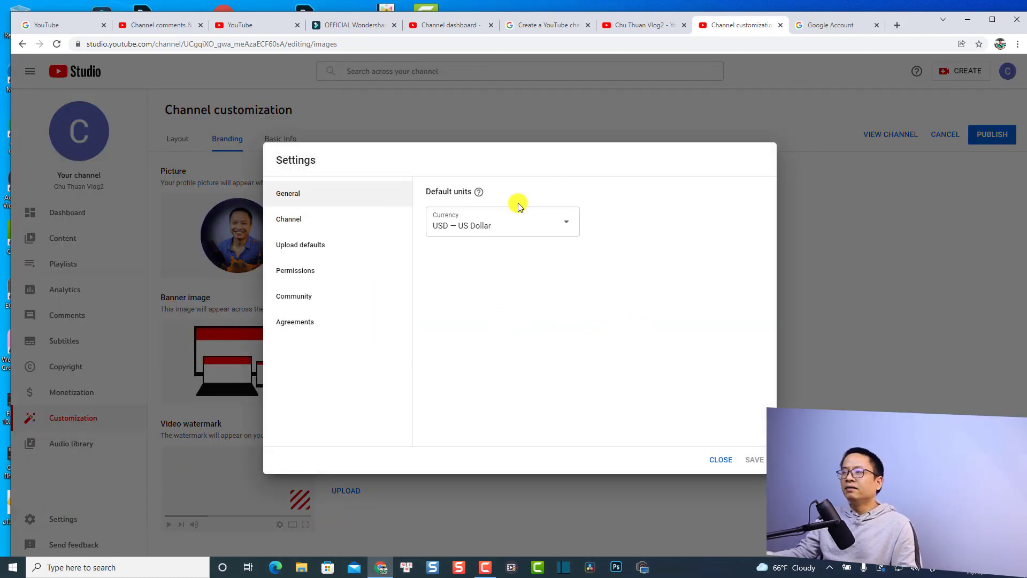
{"action": "left_click", "coordinate": [301, 222]}
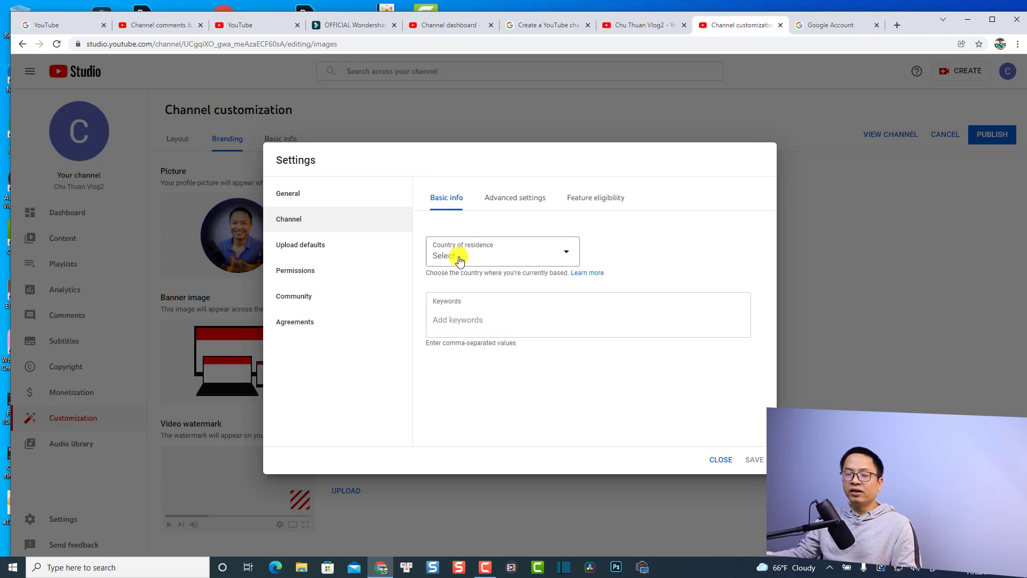
{"action": "left_click", "coordinate": [570, 256]}
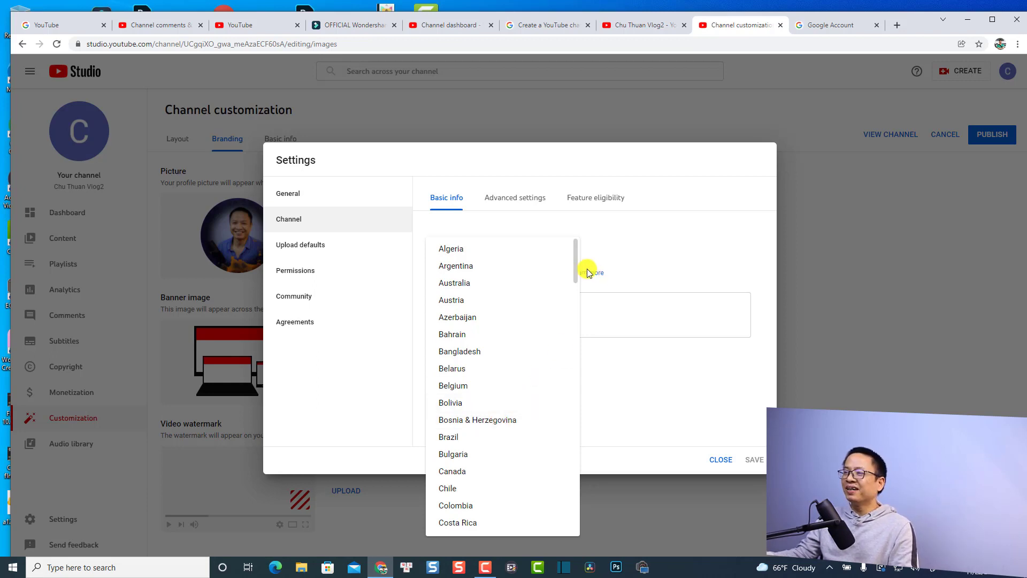
{"action": "left_click_drag", "start_coordinate": [576, 258], "coordinate": [562, 514]}
{"action": "left_click", "coordinate": [443, 489]}
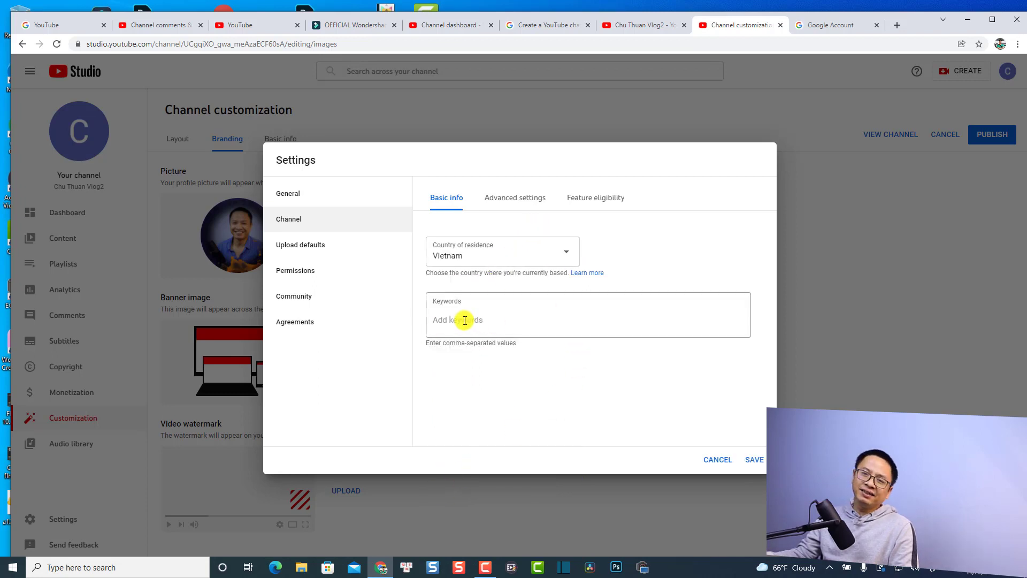
{"action": "left_click", "coordinate": [506, 199]}
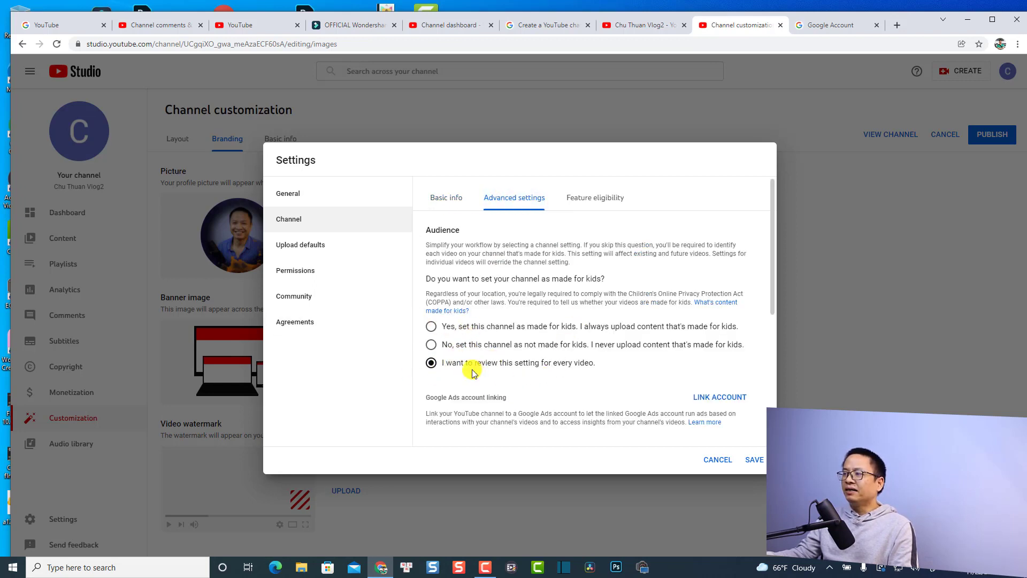
{"action": "left_click", "coordinate": [431, 345]}
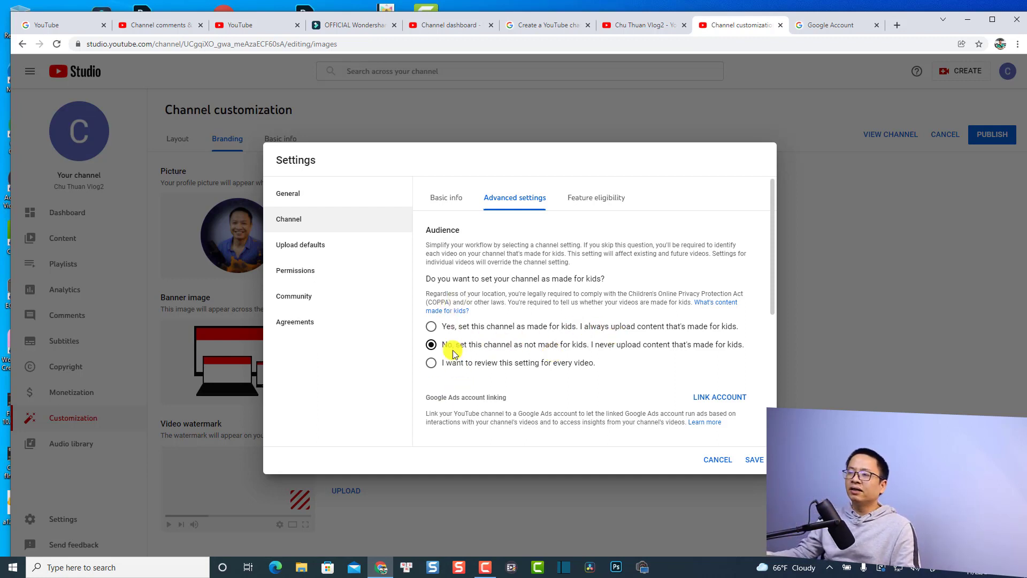
Review the feature eligibility requirements for intermediate and advanced features, and save the channel settings
{"action": "left_click", "coordinate": [599, 202]}
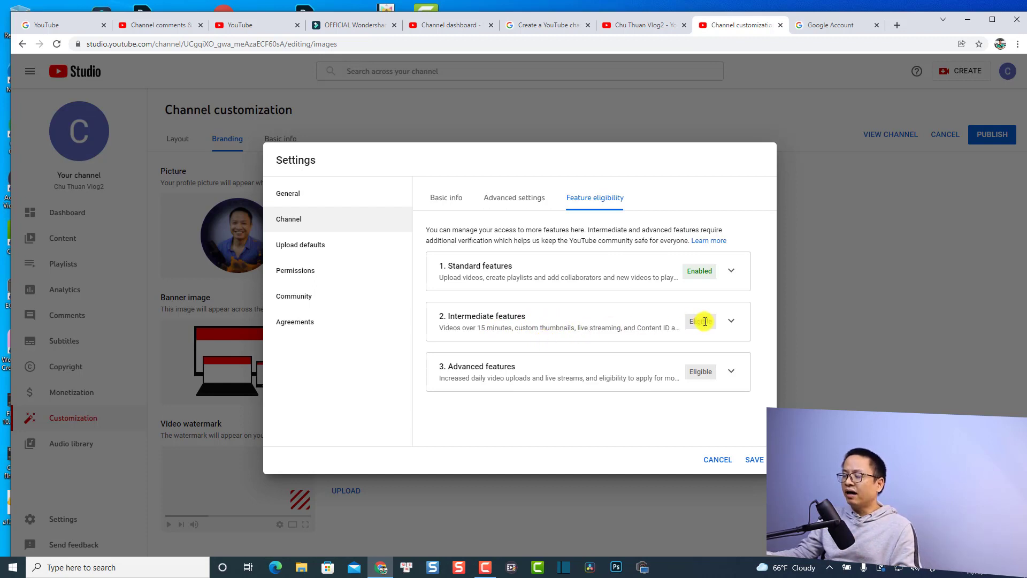
{"action": "left_click", "coordinate": [732, 320]}
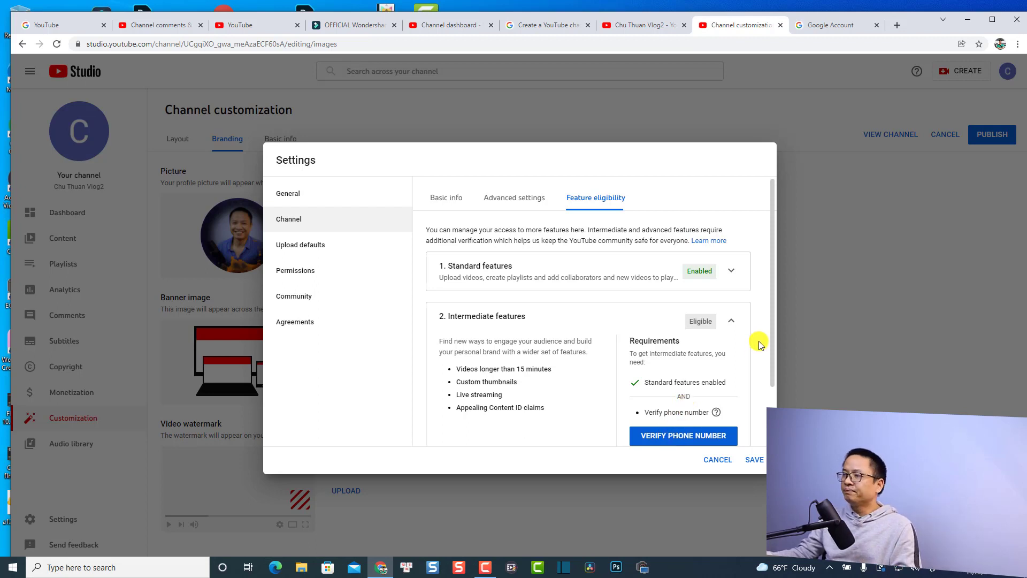
{"action": "scroll", "coordinate": [782, 342], "scroll_direction": "down", "scroll_amount": 2}
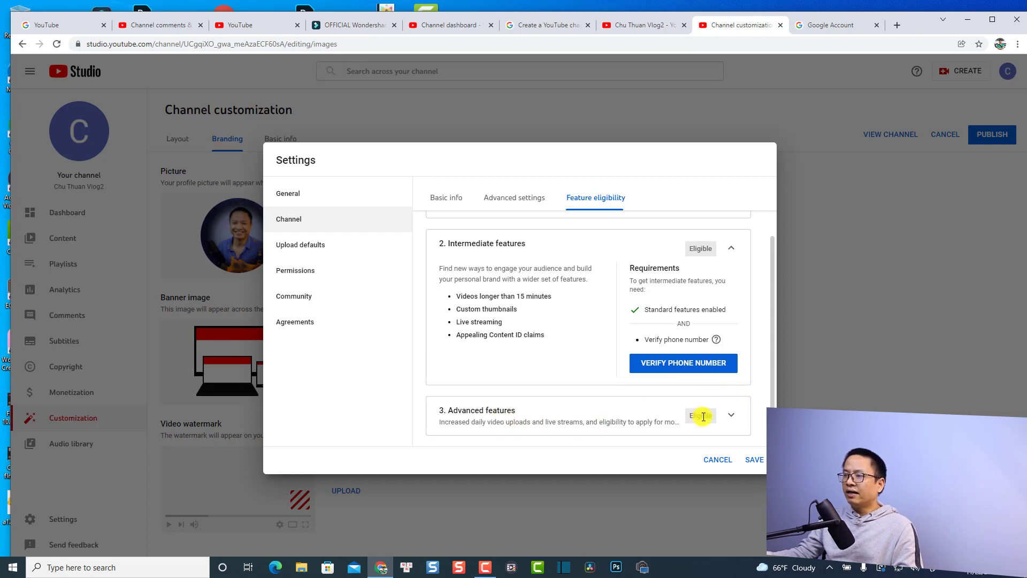
{"action": "left_click", "coordinate": [732, 417]}
{"action": "scroll", "coordinate": [740, 377], "scroll_direction": "down", "scroll_amount": 2}
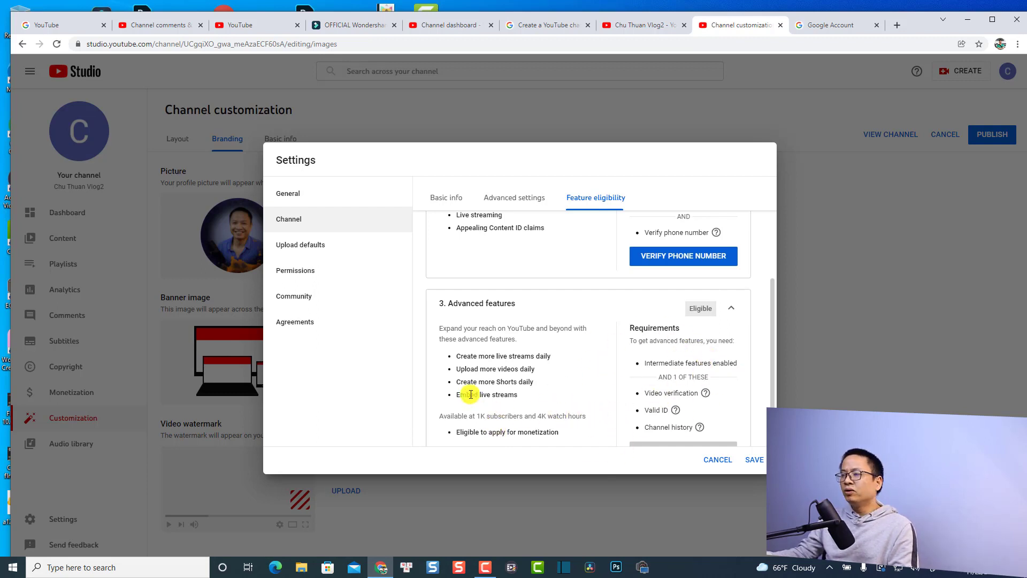
{"action": "scroll", "coordinate": [695, 256], "scroll_direction": "up", "scroll_amount": 3}
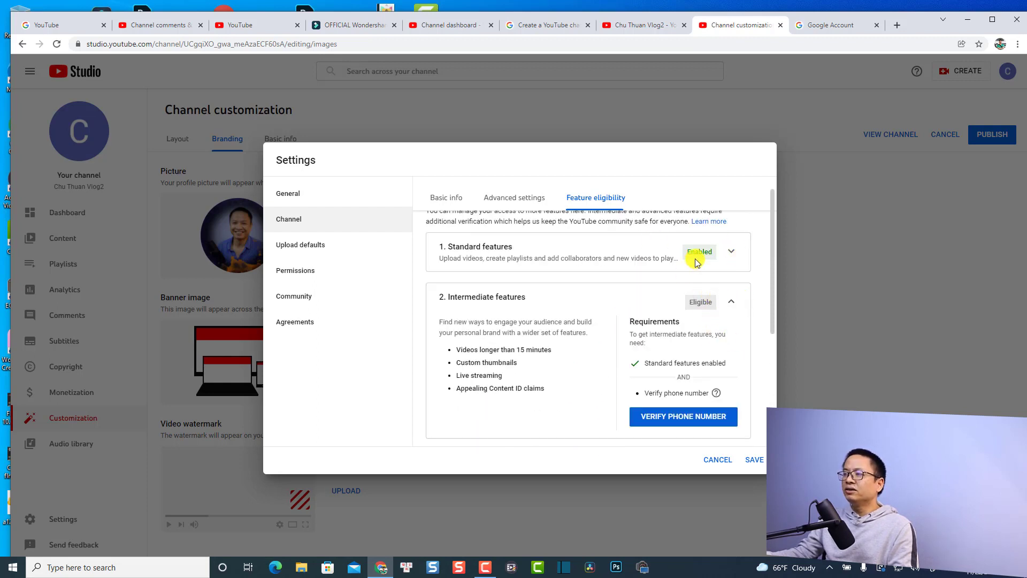
{"action": "left_click", "coordinate": [754, 460]}
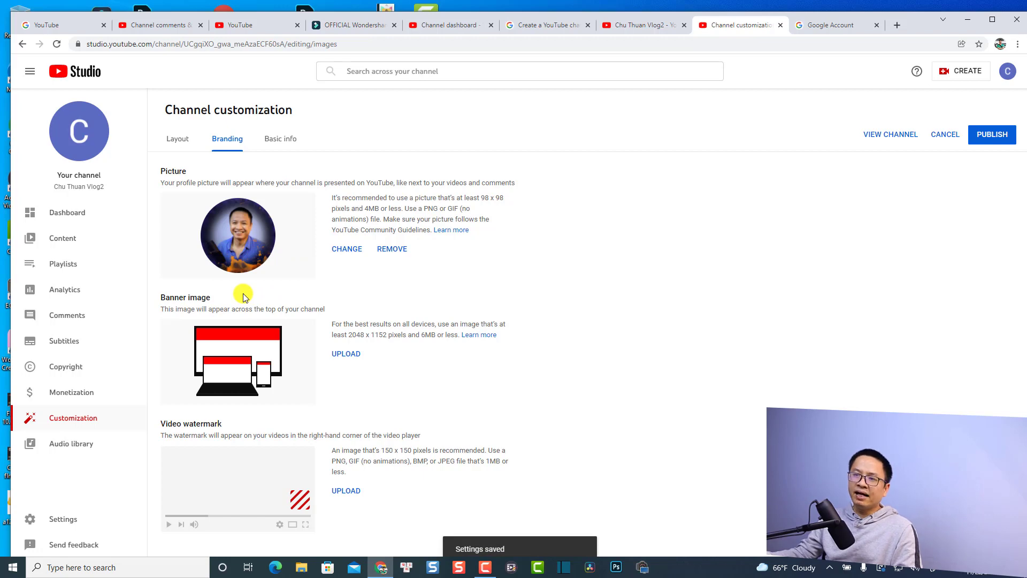
Load youtube.com in place of the customization page and open the current account's own channel page
{"action": "left_click", "coordinate": [614, 45]}
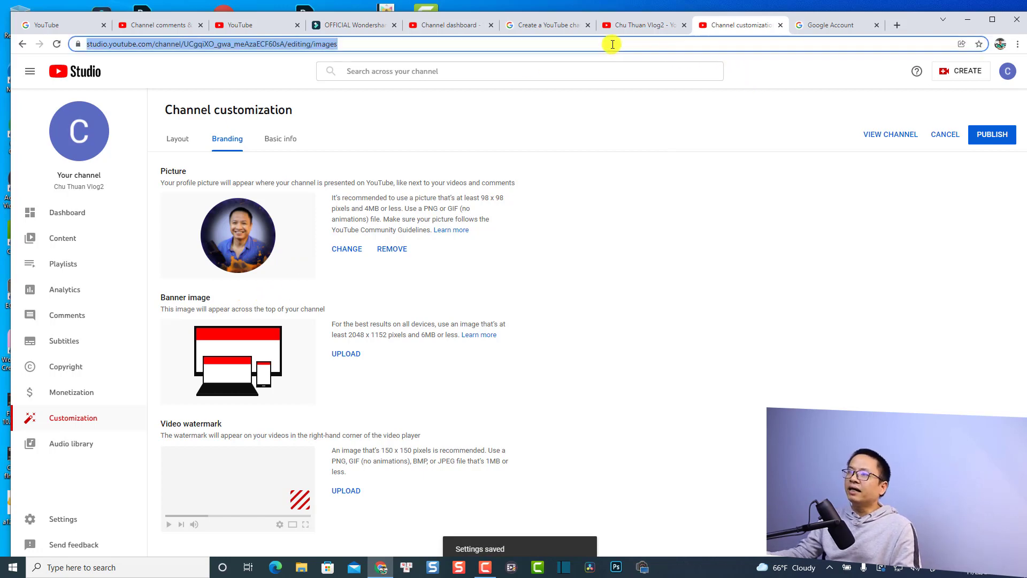
{"action": "type", "text": "youtube.com"}
{"action": "key", "text": "Return"}
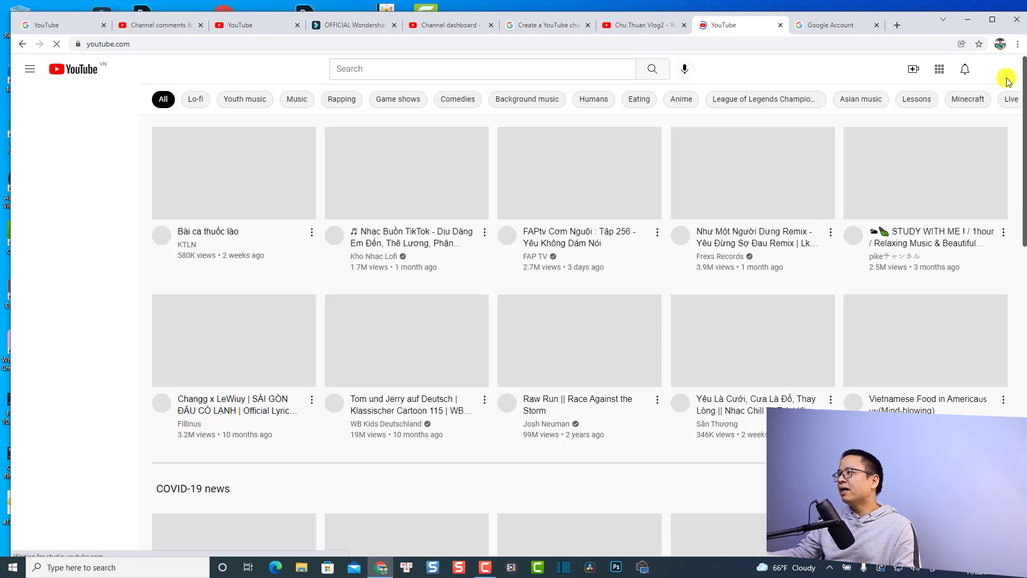
{"action": "left_click", "coordinate": [996, 70]}
{"action": "left_click", "coordinate": [890, 137]}
Check the channel's About details and join date, its video list and its home page
{"action": "left_click", "coordinate": [544, 154]}
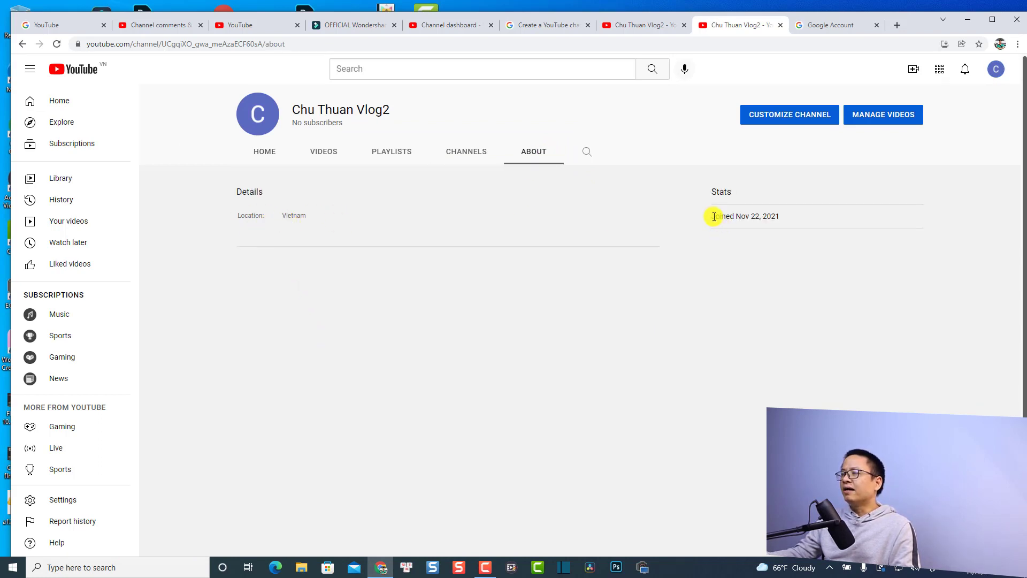
{"action": "left_click_drag", "start_coordinate": [712, 215], "coordinate": [759, 222]}
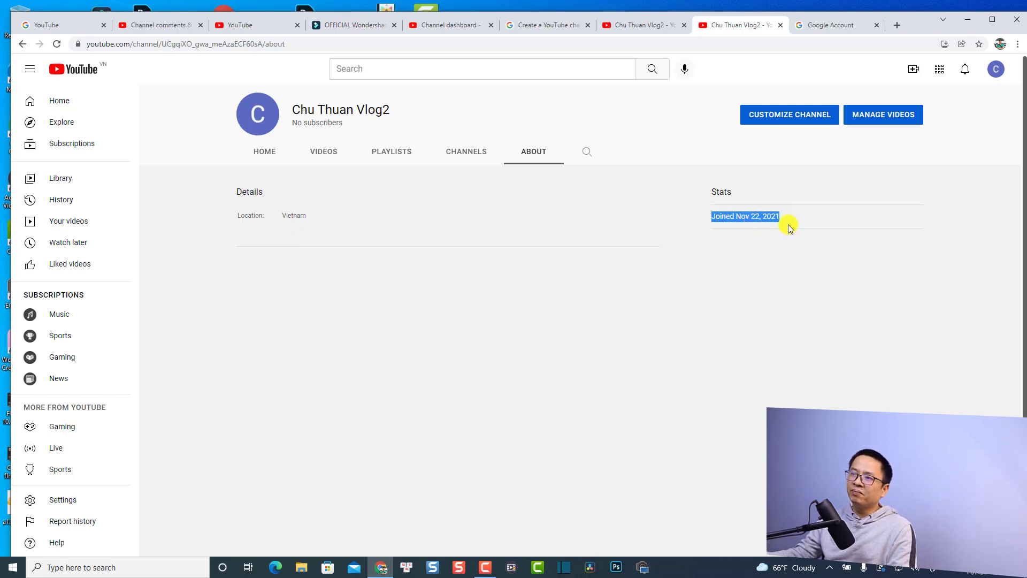
{"action": "left_click", "coordinate": [330, 152]}
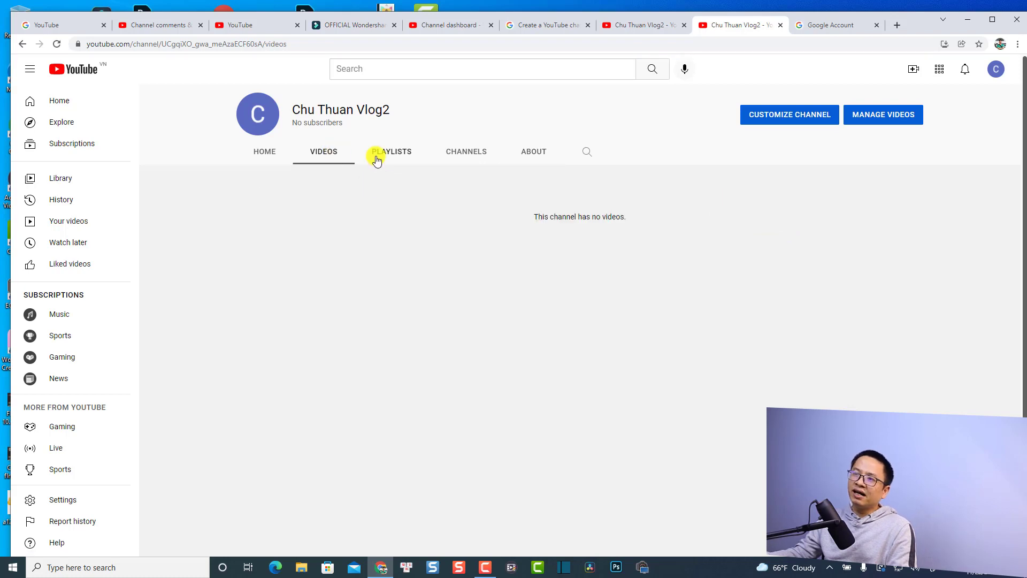
{"action": "left_click", "coordinate": [271, 154]}
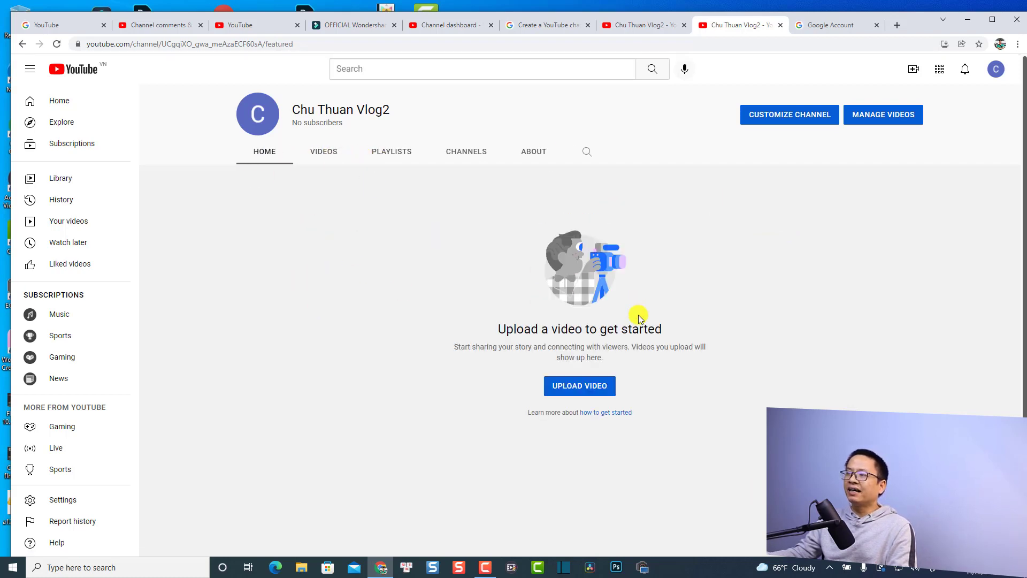